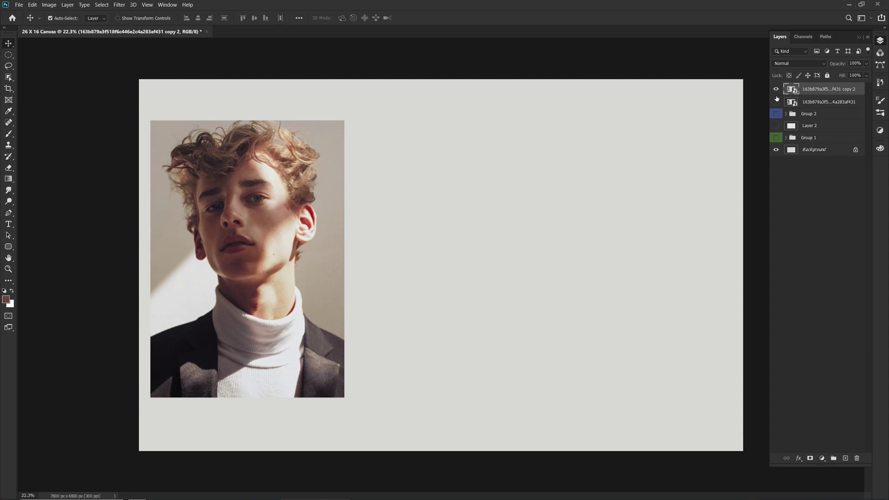
Drag the portrait to the canvas centre, then add a layer mask and undo it.
{"action": "left_click_drag", "start_coordinate": [220, 206], "coordinate": [416, 220]}
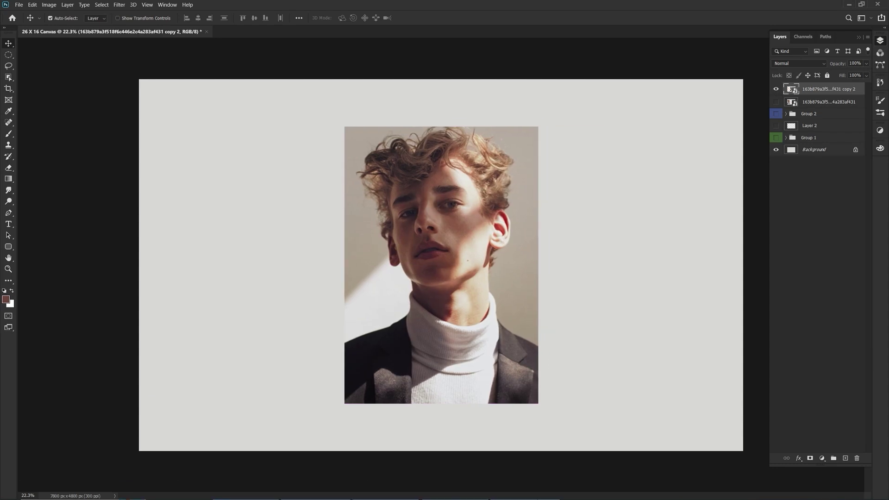
{"action": "left_click", "coordinate": [528, 492]}
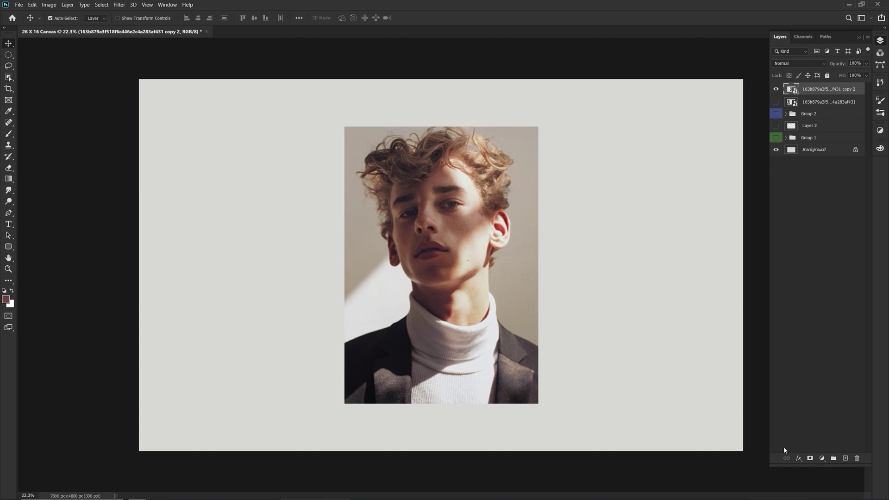
{"action": "left_click", "coordinate": [810, 458]}
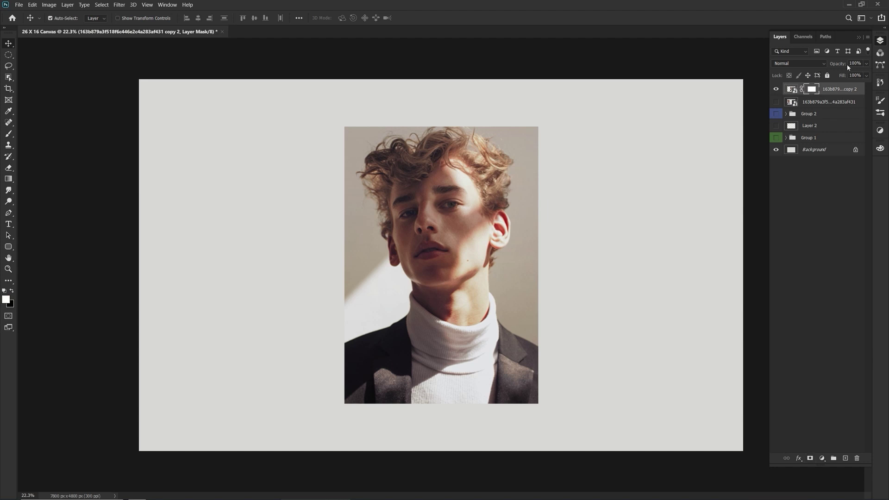
{"action": "key", "text": "ctrl+z"}
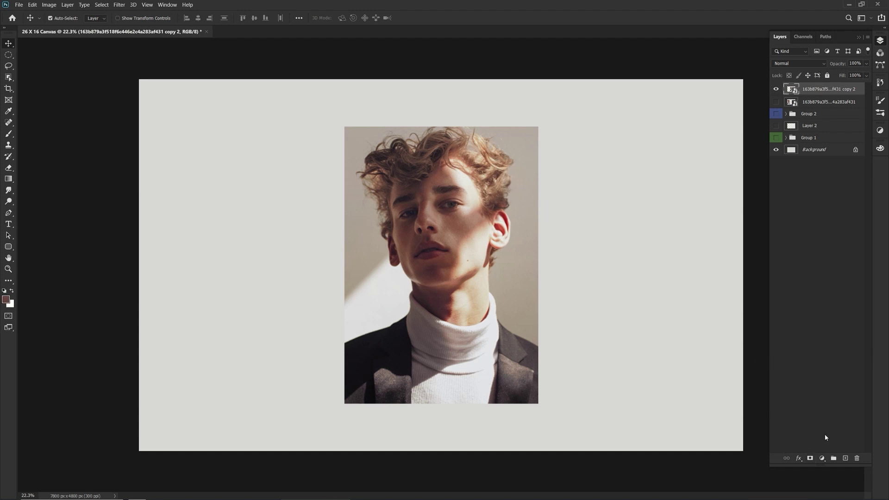
{"action": "left_click", "coordinate": [821, 458]}
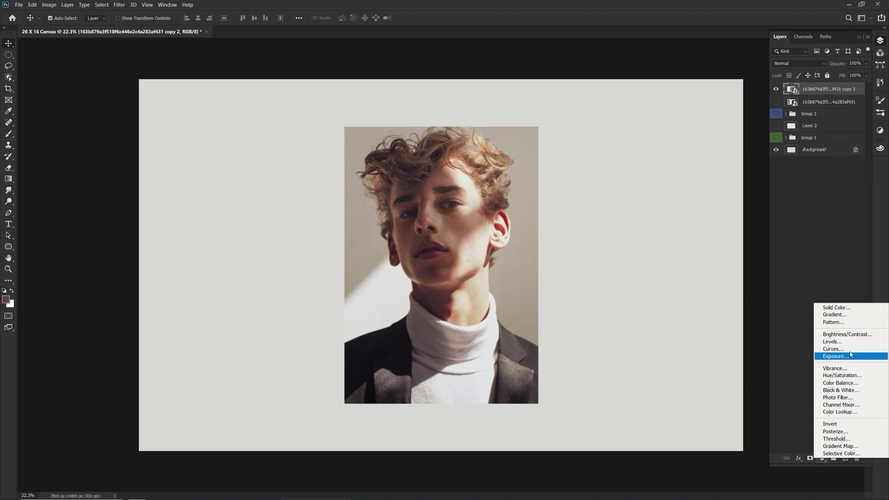
{"action": "left_click", "coordinate": [831, 349]}
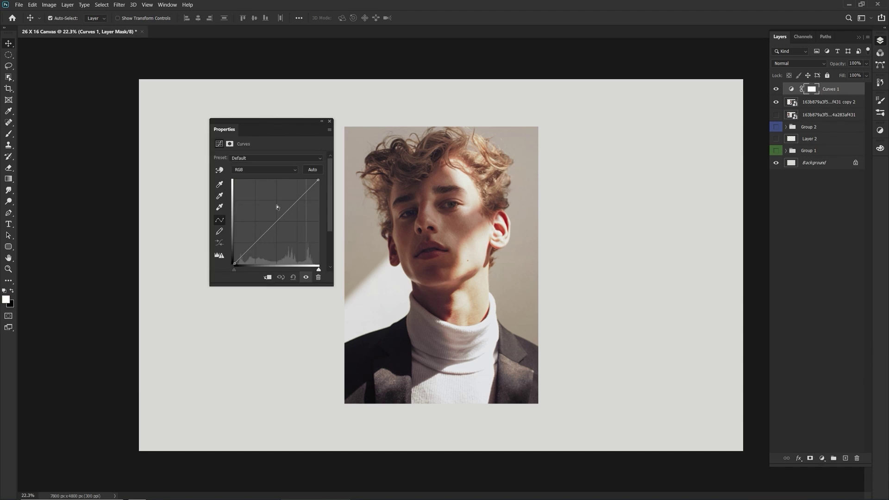
{"action": "mouse_move", "coordinate": [279, 217]}
{"action": "left_mouse_down"}
{"action": "mouse_move", "coordinate": [287, 231]}
{"action": "mouse_move", "coordinate": [279, 248]}
{"action": "mouse_move", "coordinate": [281, 227]}
{"action": "mouse_move", "coordinate": [265, 206]}
{"action": "mouse_move", "coordinate": [273, 224]}
{"action": "left_mouse_up"}
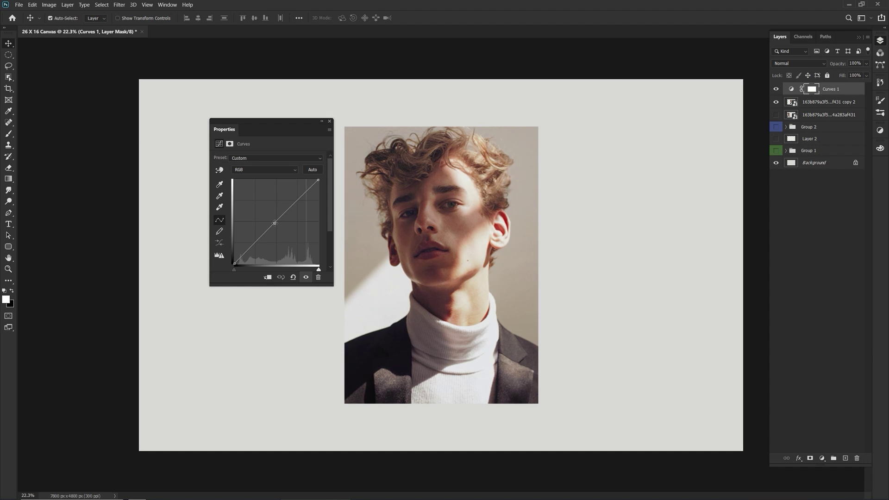
{"action": "left_click", "coordinate": [293, 277]}
{"action": "left_click", "coordinate": [276, 158]}
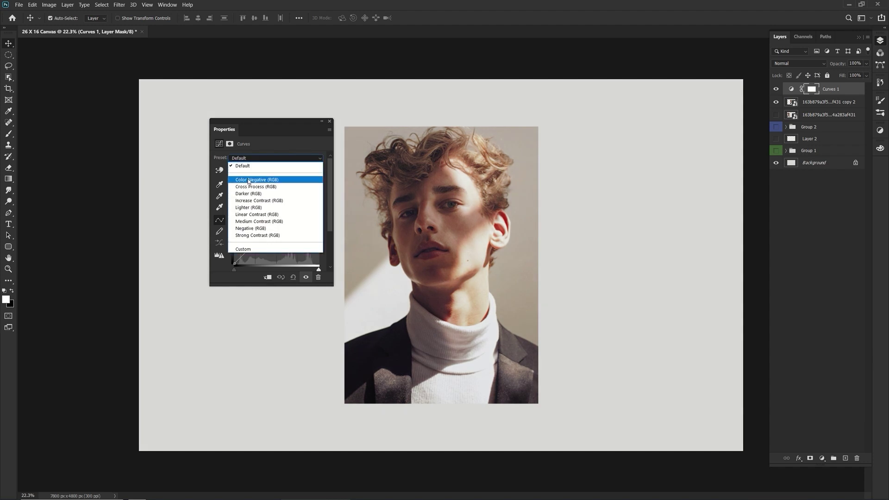
{"action": "left_click", "coordinate": [252, 156]}
{"action": "left_click", "coordinate": [248, 170]}
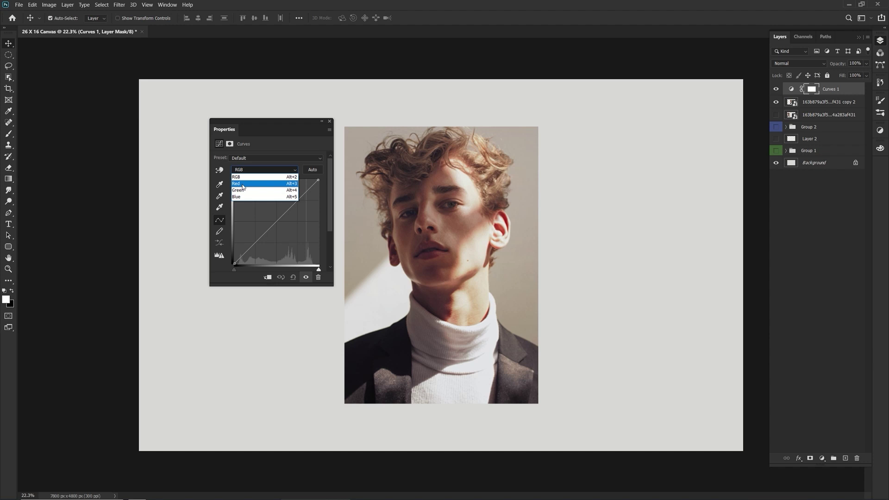
{"action": "left_click", "coordinate": [250, 179]}
{"action": "left_click_drag", "start_coordinate": [281, 235], "coordinate": [278, 224]}
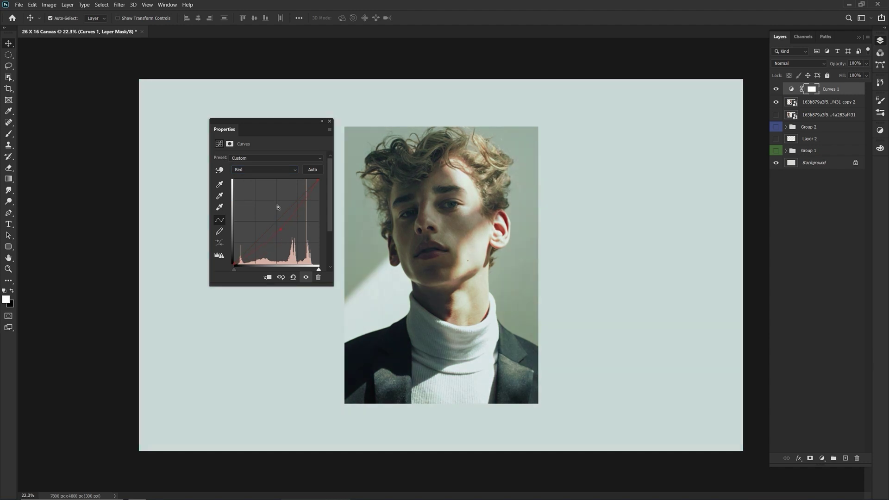
{"action": "left_click", "coordinate": [267, 158]}
{"action": "left_click", "coordinate": [265, 166]}
{"action": "left_click", "coordinate": [259, 170]}
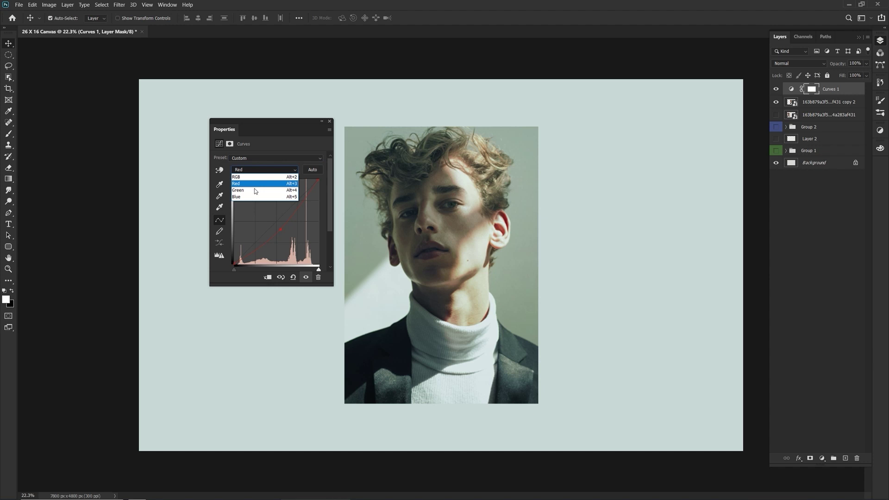
{"action": "left_click", "coordinate": [253, 195]}
{"action": "left_click_drag", "start_coordinate": [271, 212], "coordinate": [284, 226]}
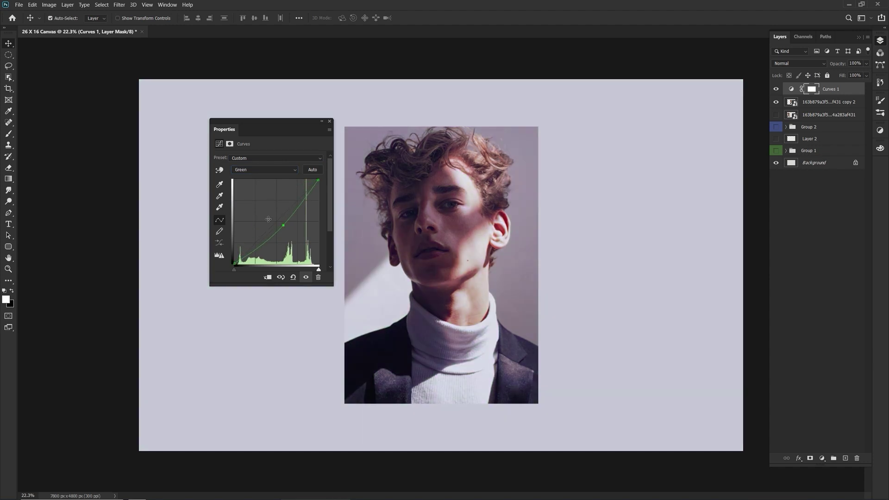
{"action": "left_click", "coordinate": [222, 221]}
{"action": "left_click_drag", "start_coordinate": [318, 180], "coordinate": [319, 220]}
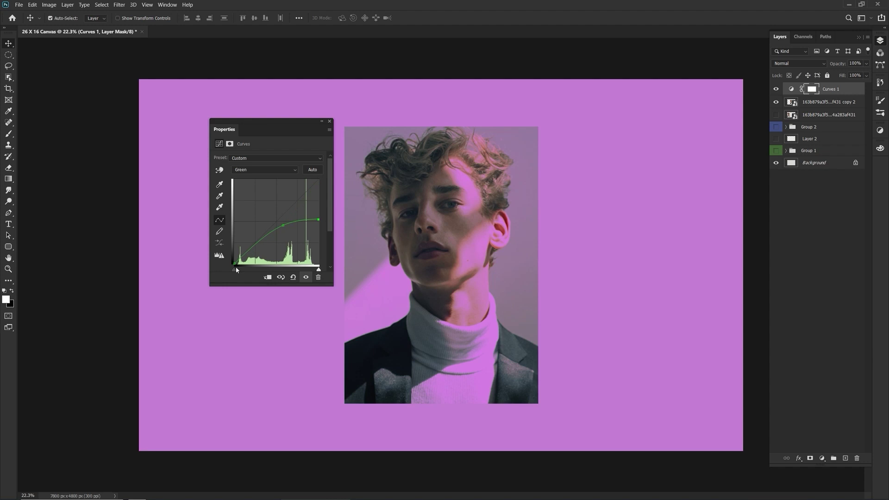
{"action": "left_click_drag", "start_coordinate": [233, 264], "coordinate": [234, 202]}
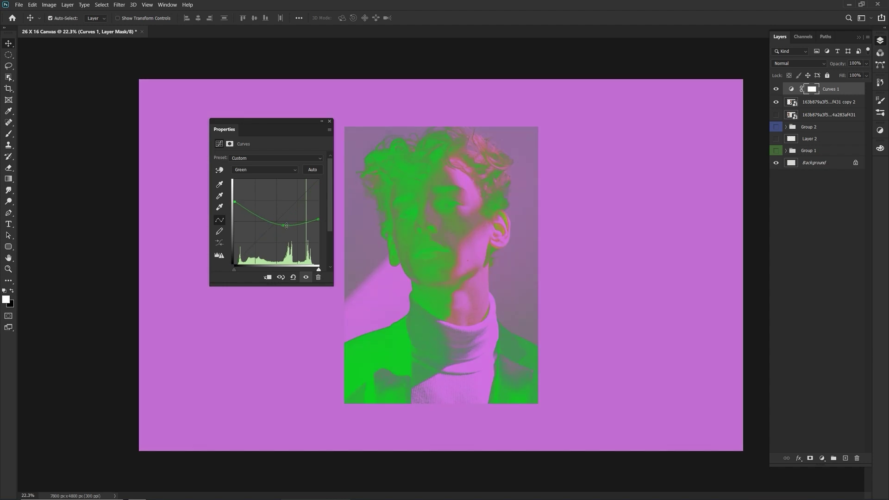
{"action": "left_click_drag", "start_coordinate": [286, 226], "coordinate": [260, 211]}
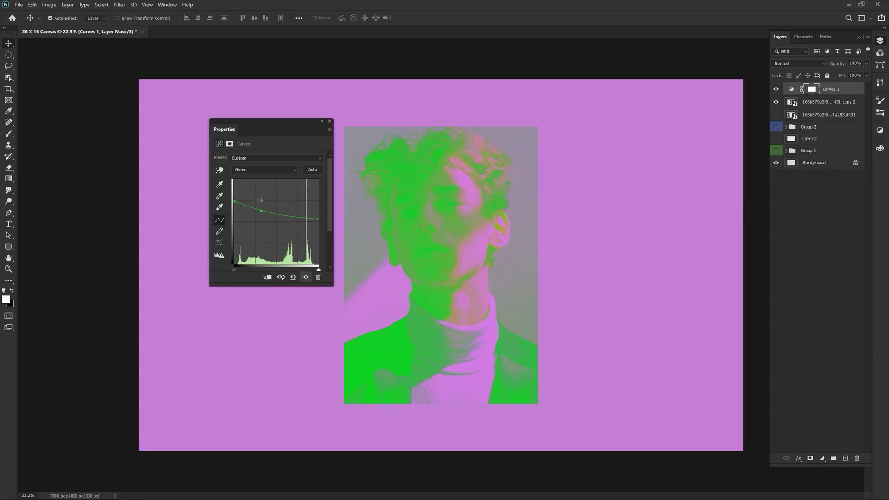
{"action": "left_click", "coordinate": [261, 170]}
{"action": "left_click", "coordinate": [259, 181]}
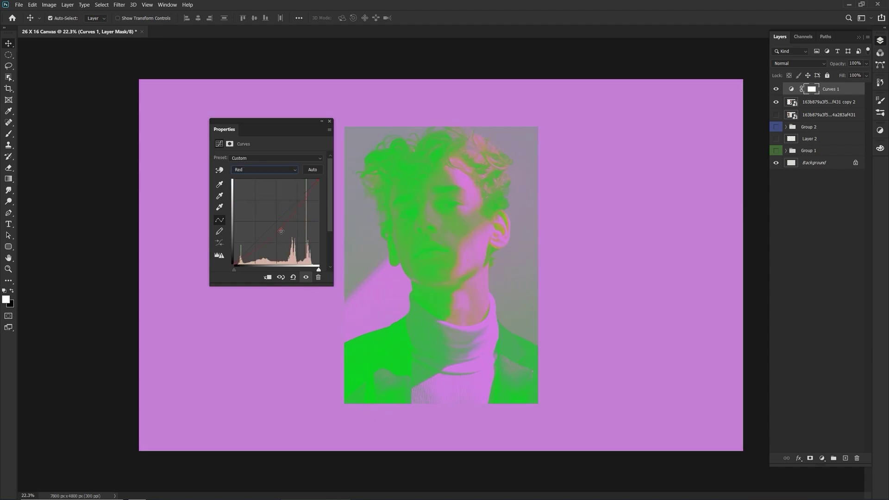
{"action": "left_click_drag", "start_coordinate": [293, 240], "coordinate": [271, 221]}
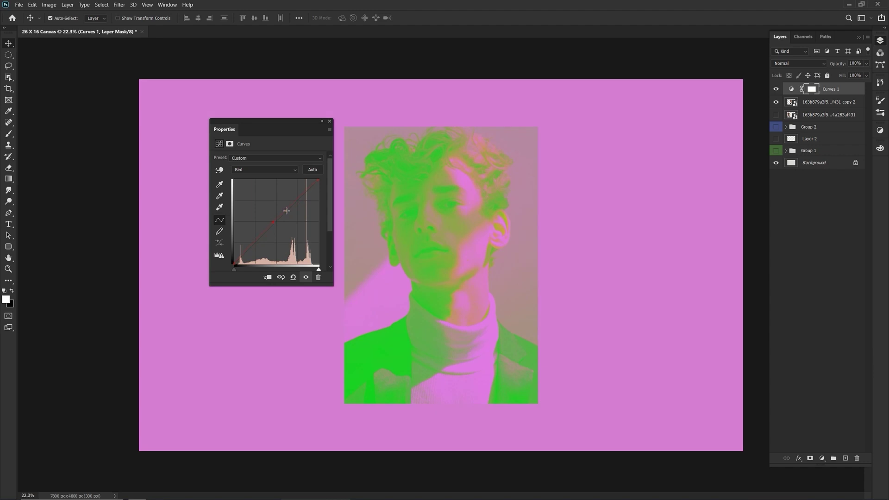
{"action": "mouse_move", "coordinate": [318, 180]}
{"action": "left_mouse_down"}
{"action": "mouse_move", "coordinate": [325, 211]}
{"action": "mouse_move", "coordinate": [306, 191]}
{"action": "left_mouse_up"}
{"action": "left_click", "coordinate": [330, 121]}
{"action": "left_click", "coordinate": [776, 89]}
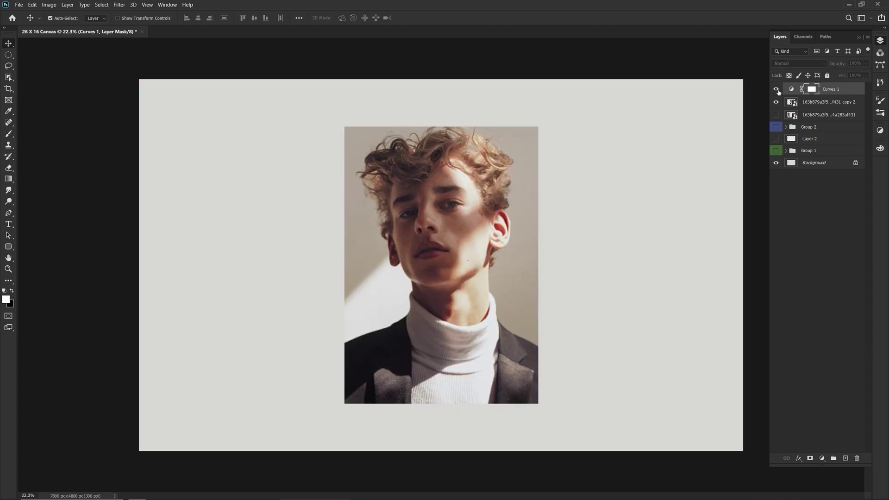
{"action": "left_click", "coordinate": [776, 89]}
{"action": "left_click_drag", "start_coordinate": [836, 85], "coordinate": [856, 458]}
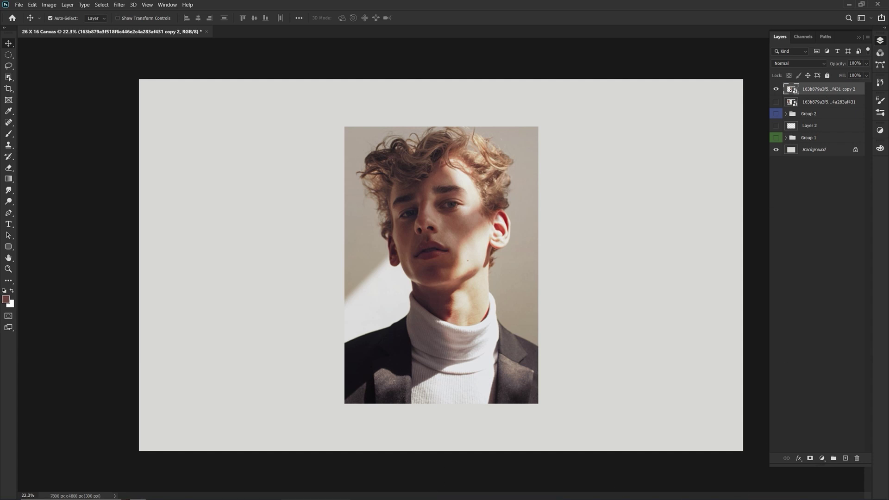
{"action": "mouse_move", "coordinate": [441, 489]}
{"action": "left_click", "coordinate": [456, 442]}
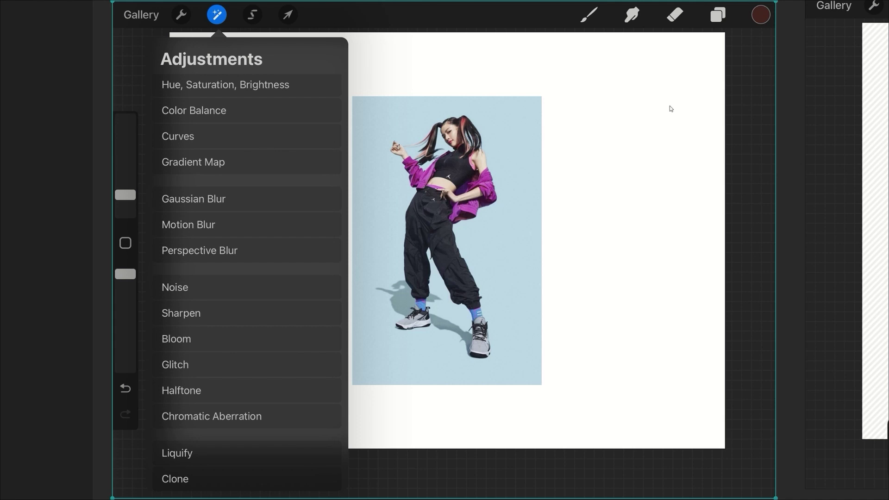
{"action": "key", "text": "alt+Tab"}
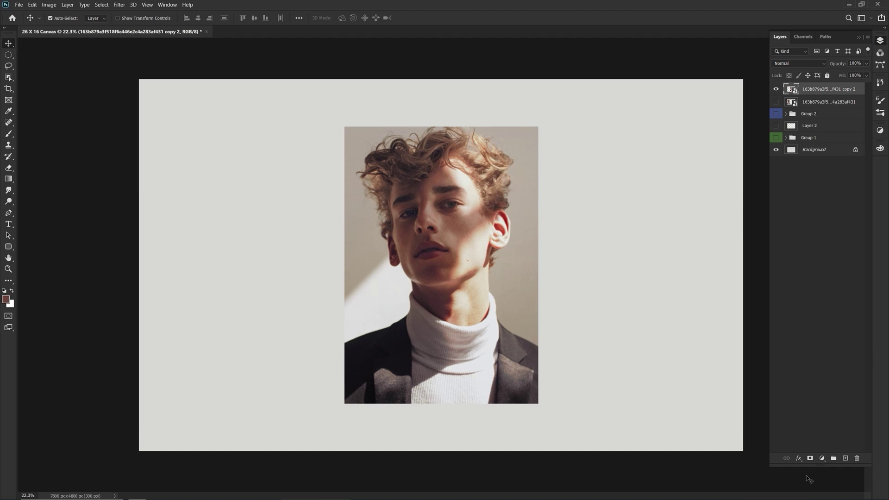
Add a sepia Gradient Map adjustment layer, preview the Blue_14 preset, then cancel it.
{"action": "left_click", "coordinate": [822, 458]}
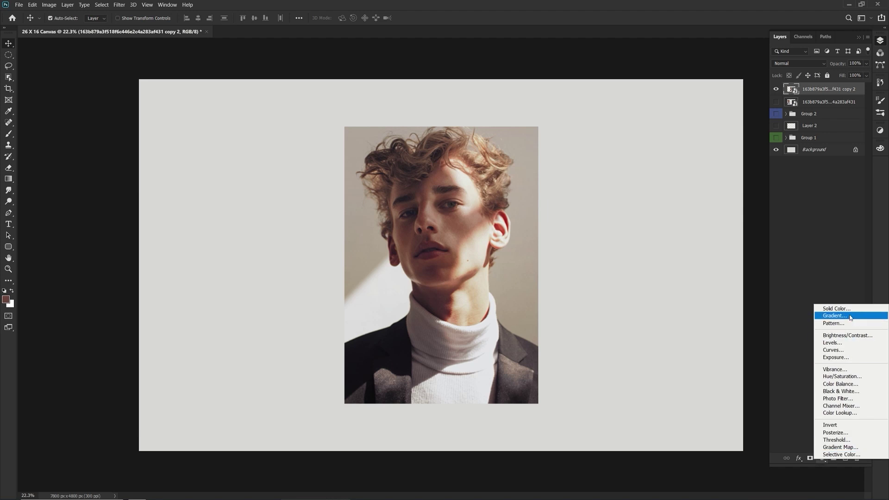
{"action": "left_click", "coordinate": [850, 447]}
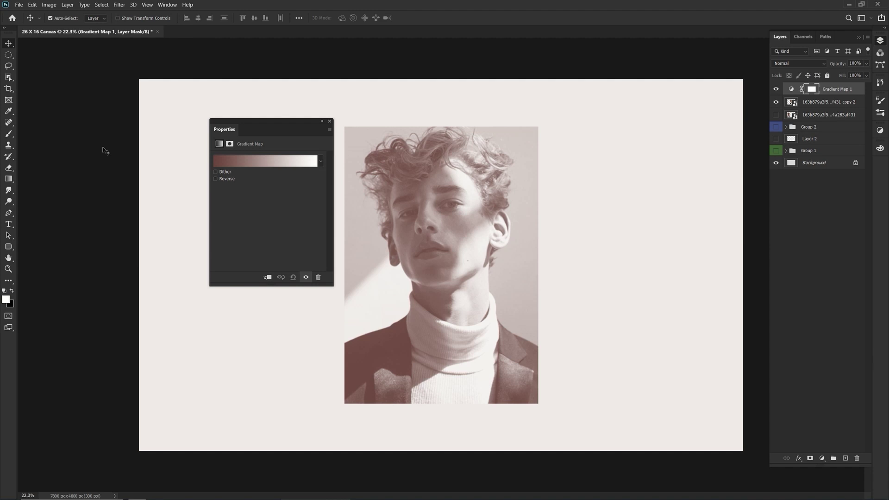
{"action": "left_click", "coordinate": [317, 158]}
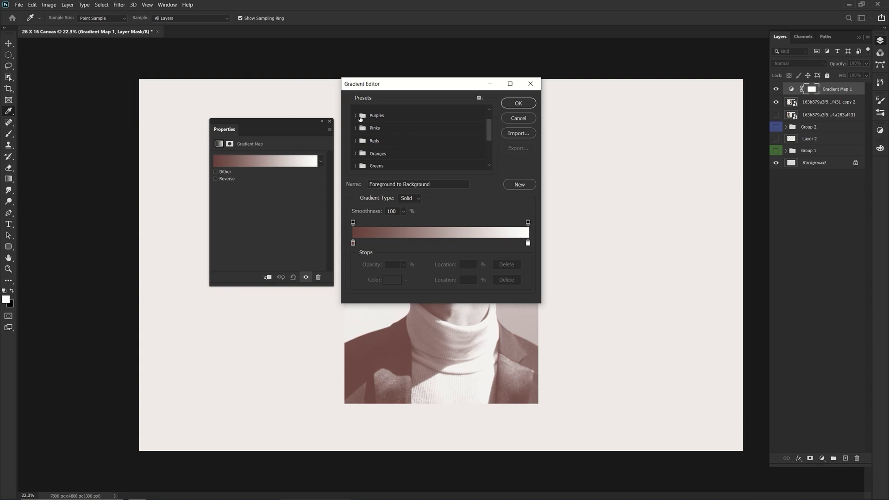
{"action": "left_click", "coordinate": [356, 111]}
{"action": "left_click", "coordinate": [356, 112]}
{"action": "left_click", "coordinate": [356, 124]}
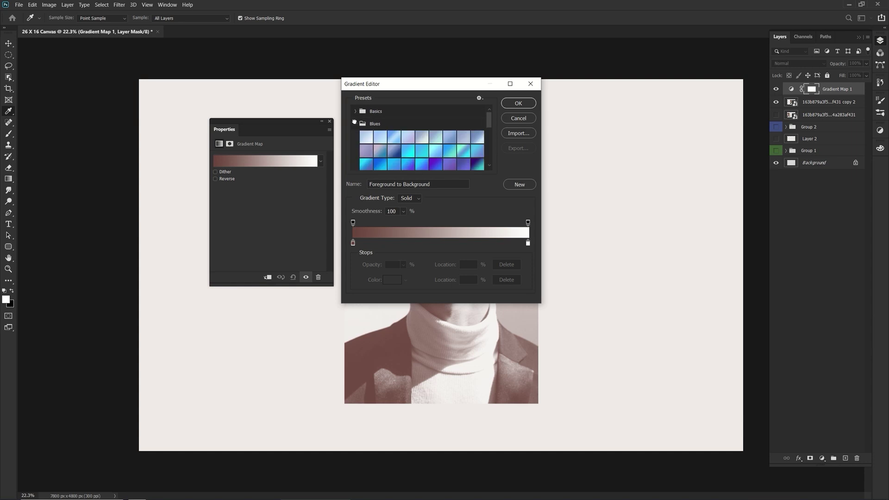
{"action": "scroll", "coordinate": [421, 143], "scroll_direction": "down", "scroll_amount": 1}
{"action": "left_click", "coordinate": [421, 144]}
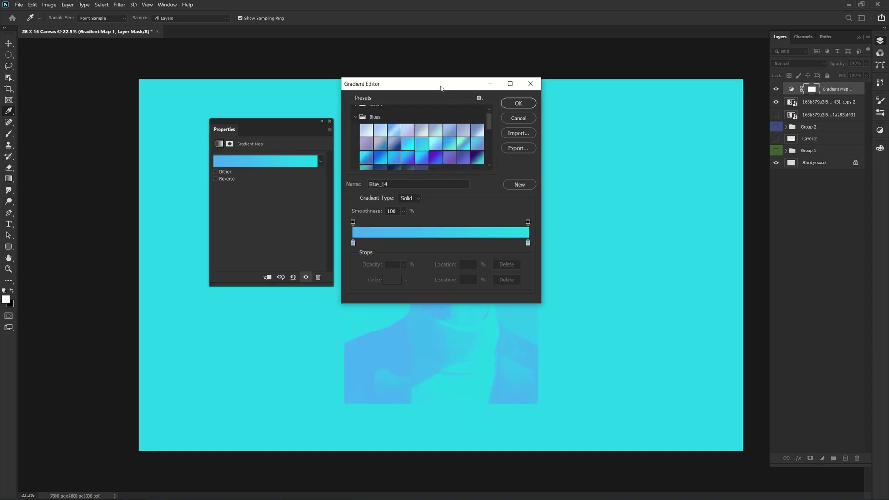
{"action": "left_click_drag", "start_coordinate": [440, 88], "coordinate": [240, 110]}
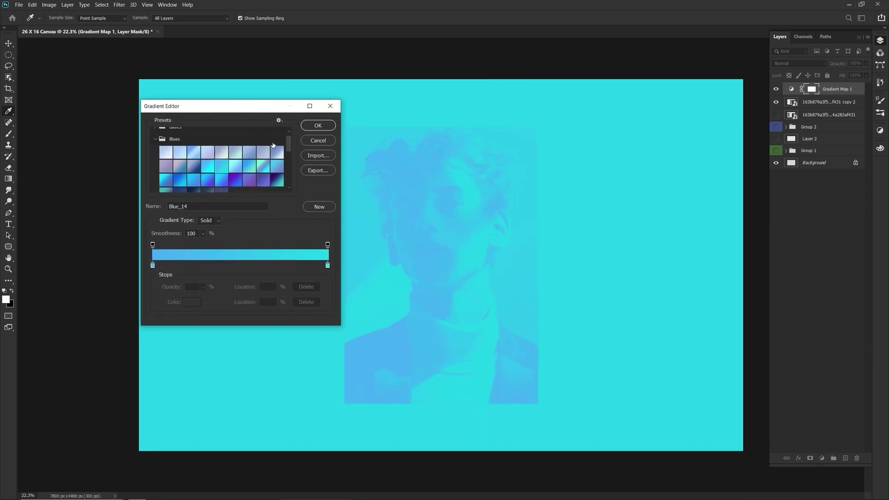
{"action": "left_click", "coordinate": [316, 140]}
Clip the Gradient Map to the portrait and apply the Blue_27 purple-to-teal preset.
{"action": "right_click", "coordinate": [835, 89]}
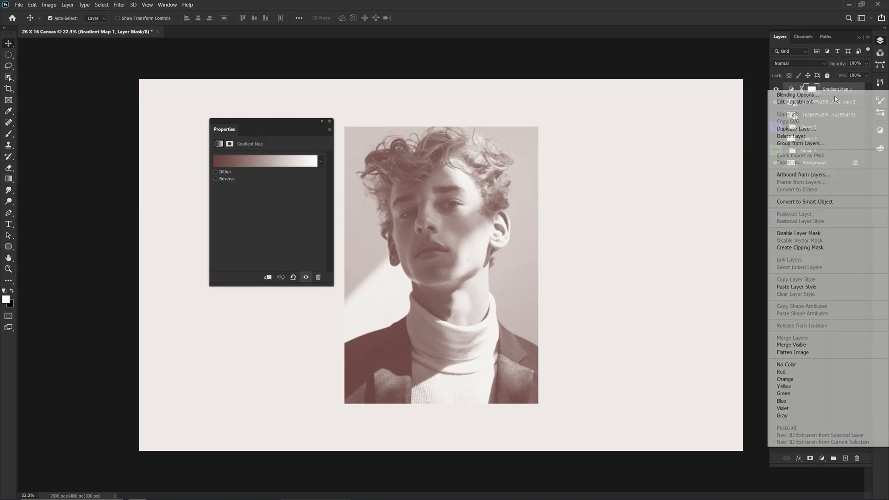
{"action": "left_click", "coordinate": [801, 248]}
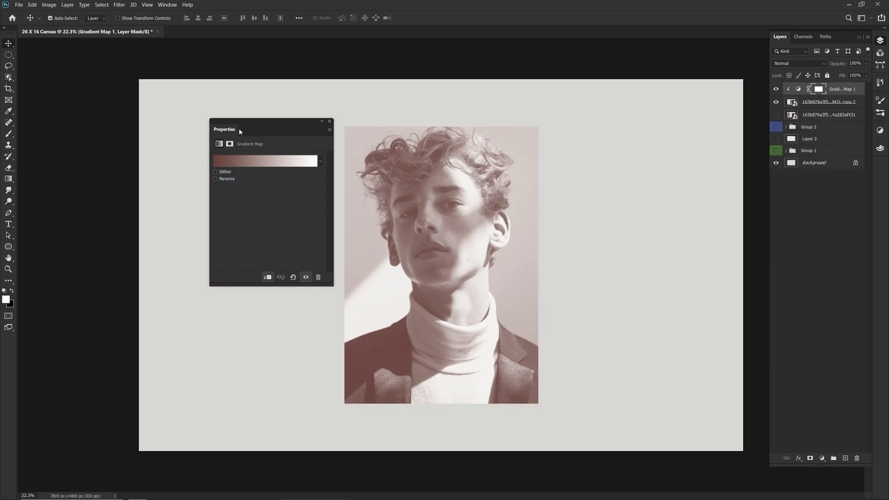
{"action": "left_click", "coordinate": [250, 161]}
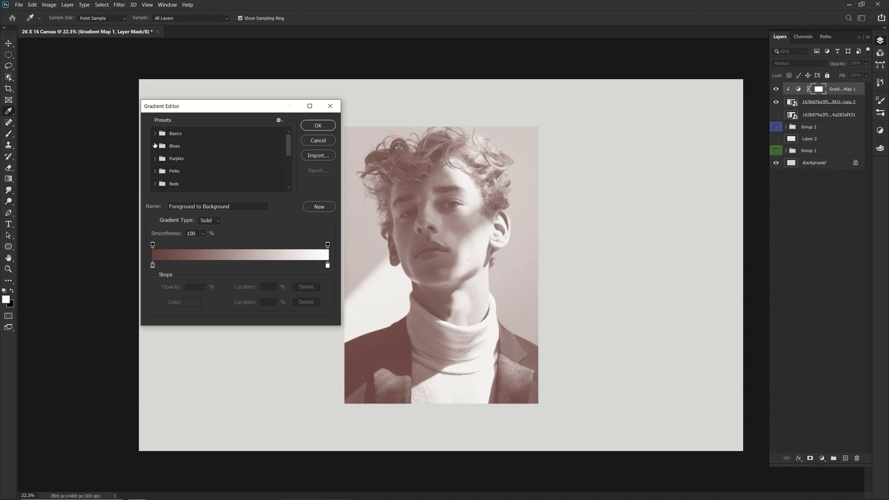
{"action": "left_click", "coordinate": [155, 146]}
{"action": "left_click", "coordinate": [212, 174]}
{"action": "left_click", "coordinate": [280, 187]}
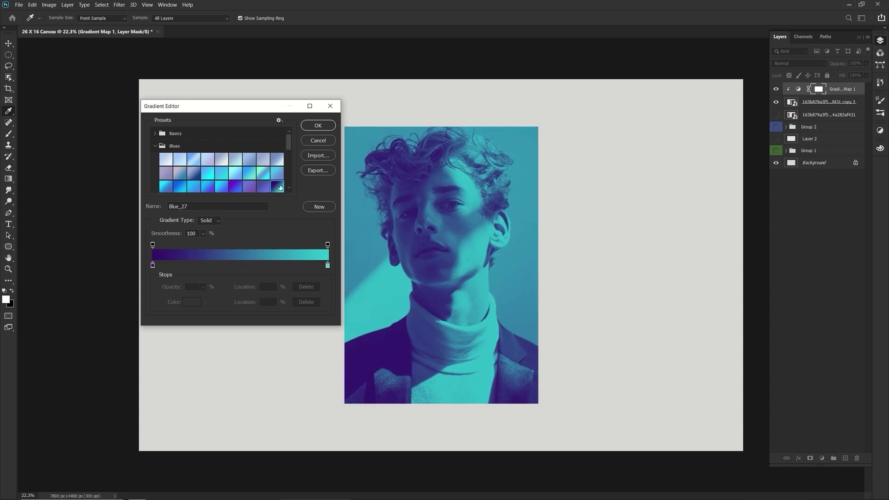
{"action": "scroll", "coordinate": [236, 180], "scroll_direction": "down", "scroll_amount": 3}
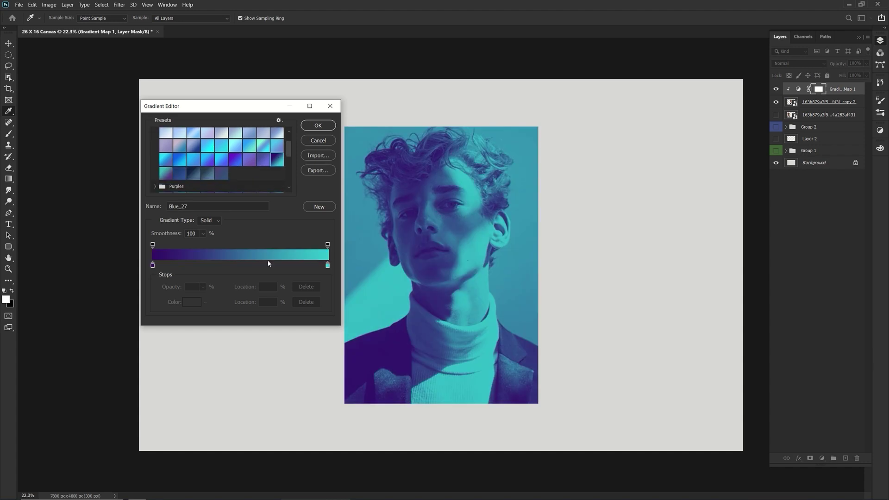
Add an opacity stop and a new red (cd3042) colour stop near the gradient's cyan end.
{"action": "left_click", "coordinate": [274, 246]}
{"action": "left_click_drag", "start_coordinate": [277, 244], "coordinate": [274, 244]}
{"action": "left_click", "coordinate": [298, 248]}
{"action": "left_click", "coordinate": [328, 266]}
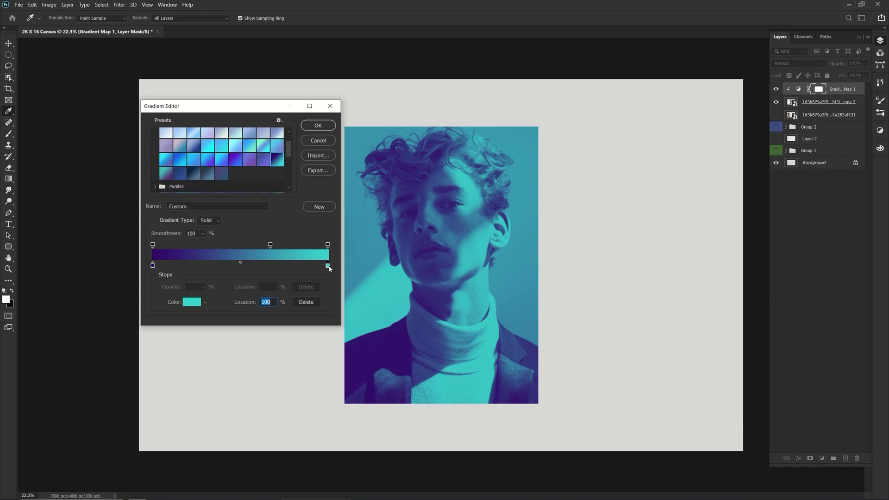
{"action": "left_click", "coordinate": [203, 302]}
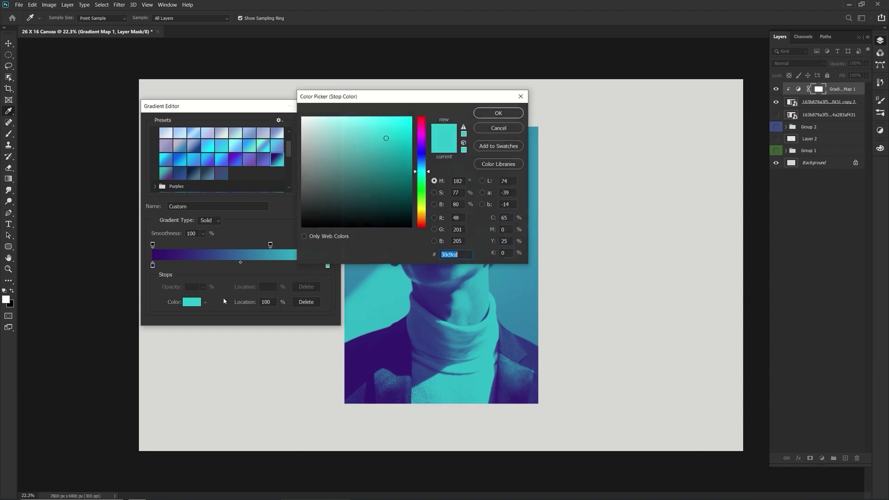
{"action": "left_click", "coordinate": [491, 119]}
{"action": "left_click_drag", "start_coordinate": [323, 268], "coordinate": [291, 266]}
{"action": "key", "text": "ctrl+z"}
{"action": "left_click", "coordinate": [320, 265]}
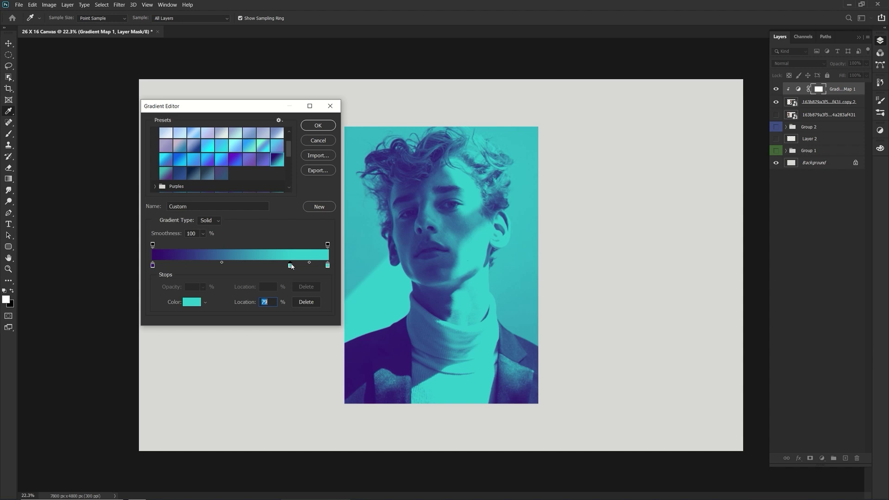
{"action": "left_click", "coordinate": [191, 301]}
{"action": "left_click_drag", "start_coordinate": [421, 173], "coordinate": [421, 119]}
Confirm the red stop, then move stops and add a purple one for a teal–purple–crimson gradient.
{"action": "left_click", "coordinate": [498, 113]}
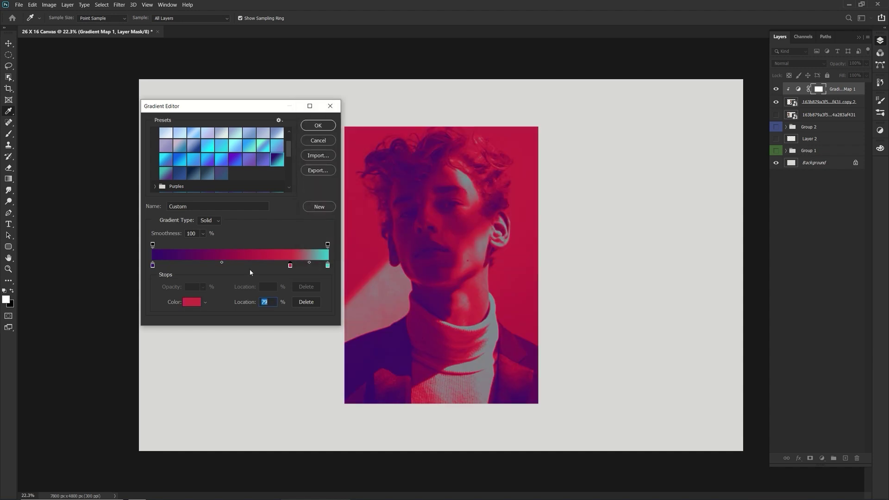
{"action": "left_click_drag", "start_coordinate": [290, 265], "coordinate": [250, 273]}
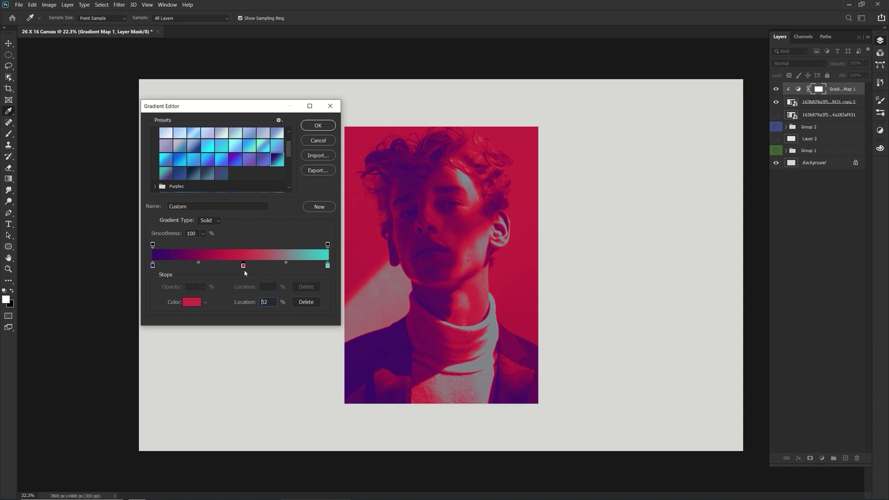
{"action": "left_click_drag", "start_coordinate": [153, 266], "coordinate": [213, 265]}
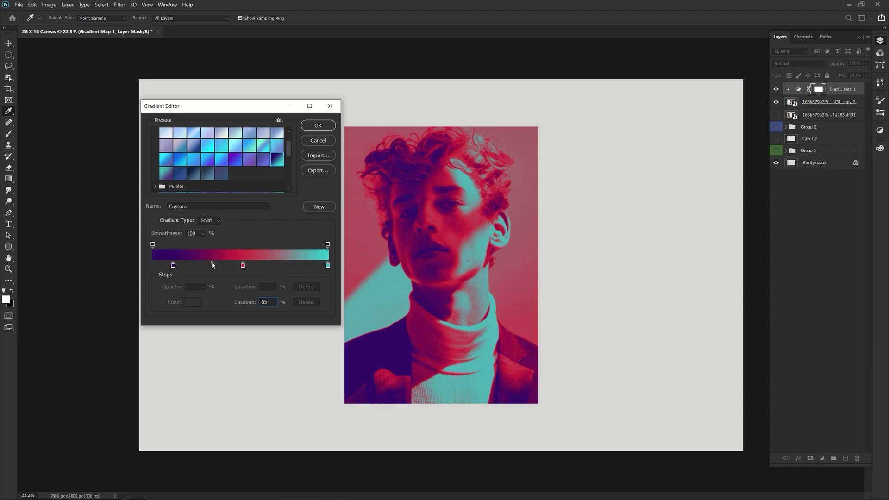
{"action": "mouse_move", "coordinate": [328, 265]}
{"action": "left_mouse_down"}
{"action": "mouse_move", "coordinate": [226, 266]}
{"action": "mouse_move", "coordinate": [327, 265]}
{"action": "left_mouse_up"}
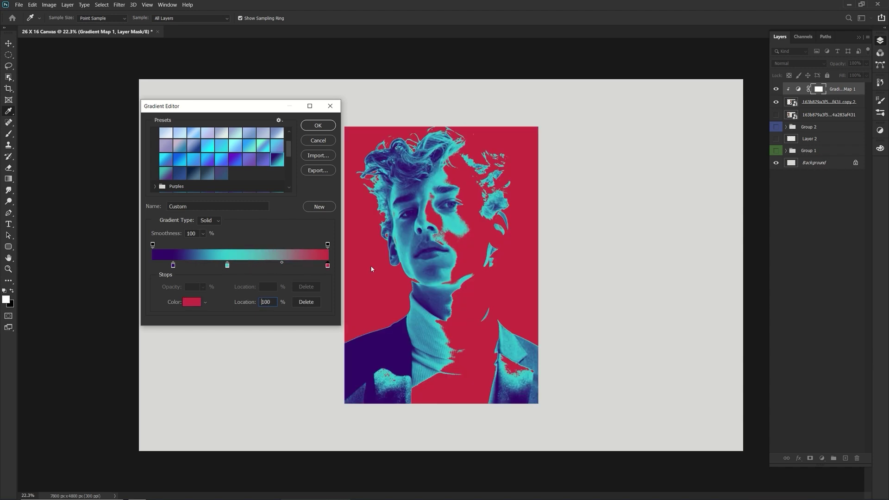
{"action": "left_click_drag", "start_coordinate": [227, 267], "coordinate": [251, 266]}
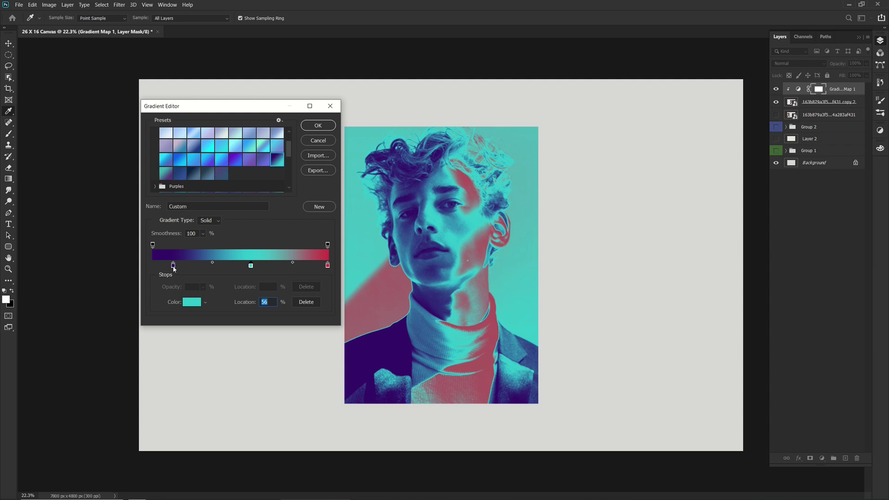
{"action": "left_click_drag", "start_coordinate": [174, 267], "coordinate": [180, 266]}
{"action": "left_click", "coordinate": [251, 265]}
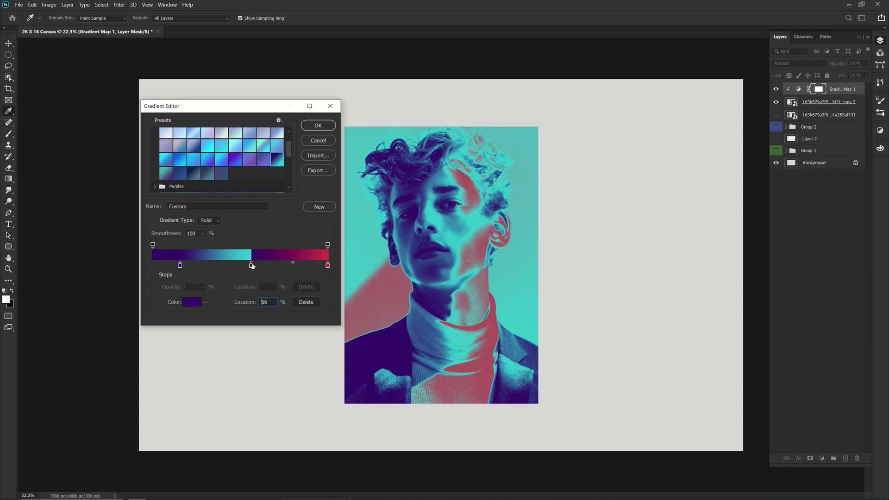
{"action": "left_click_drag", "start_coordinate": [251, 265], "coordinate": [220, 265]}
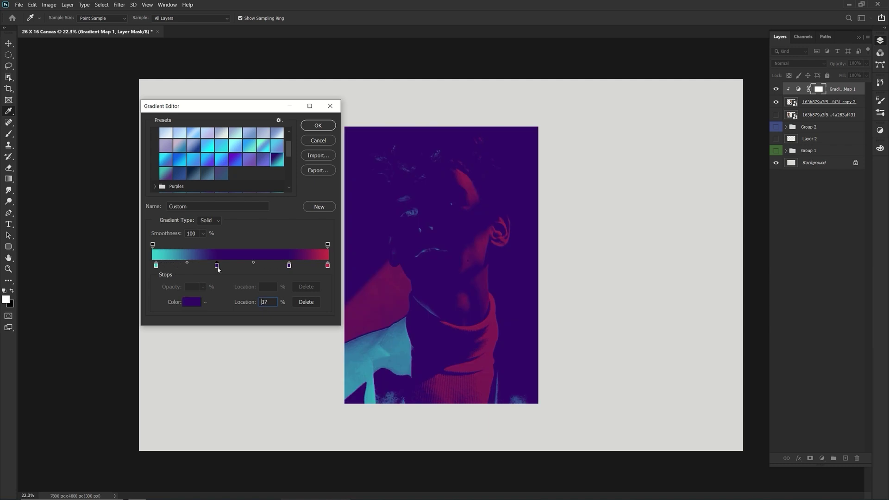
{"action": "left_click_drag", "start_coordinate": [289, 267], "coordinate": [324, 268]}
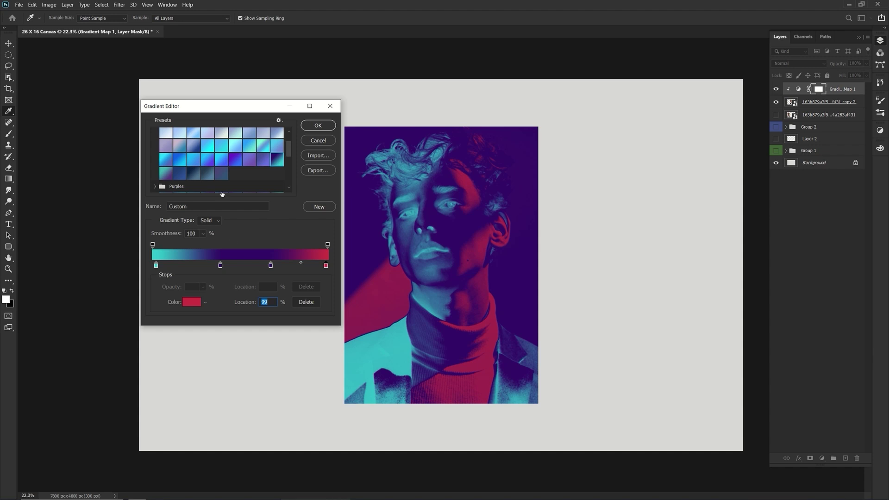
Try Blue_08 and the Purple presets, including Purple_14, Purple_12, Purple_18 and Purple_01.
{"action": "left_click", "coordinate": [261, 132]}
{"action": "scroll", "coordinate": [209, 161], "scroll_direction": "down", "scroll_amount": 2}
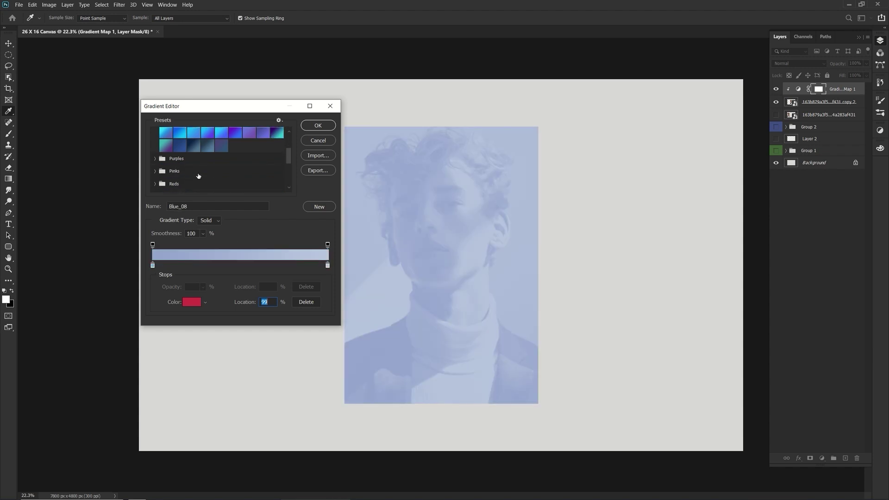
{"action": "left_click", "coordinate": [169, 160]}
{"action": "left_click", "coordinate": [185, 177]}
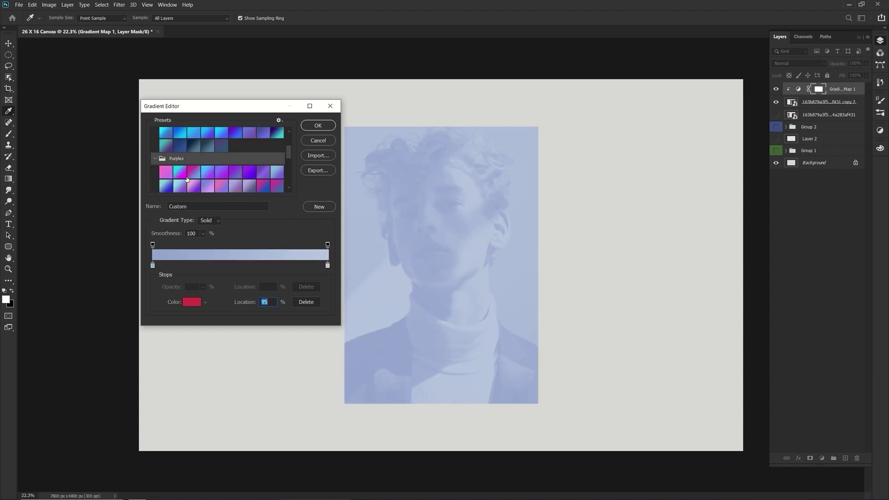
{"action": "left_click", "coordinate": [194, 180]}
{"action": "left_click", "coordinate": [222, 185]}
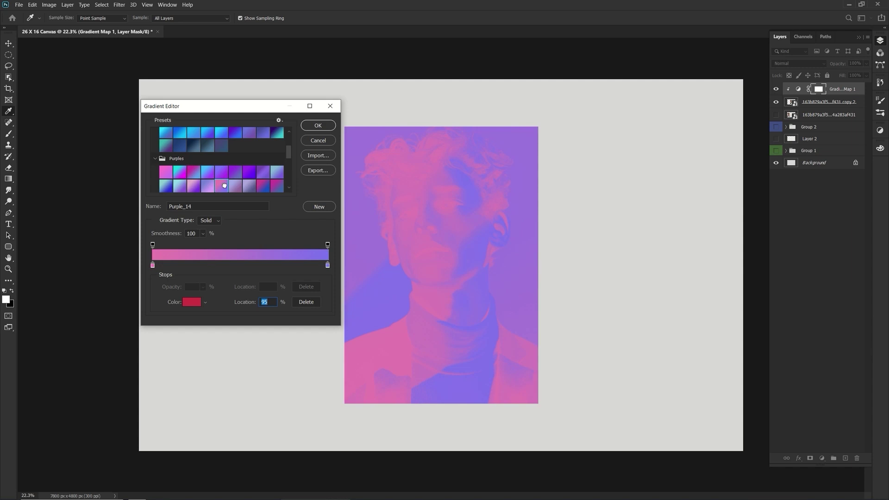
{"action": "left_click", "coordinate": [208, 188]}
{"action": "left_click", "coordinate": [194, 186]}
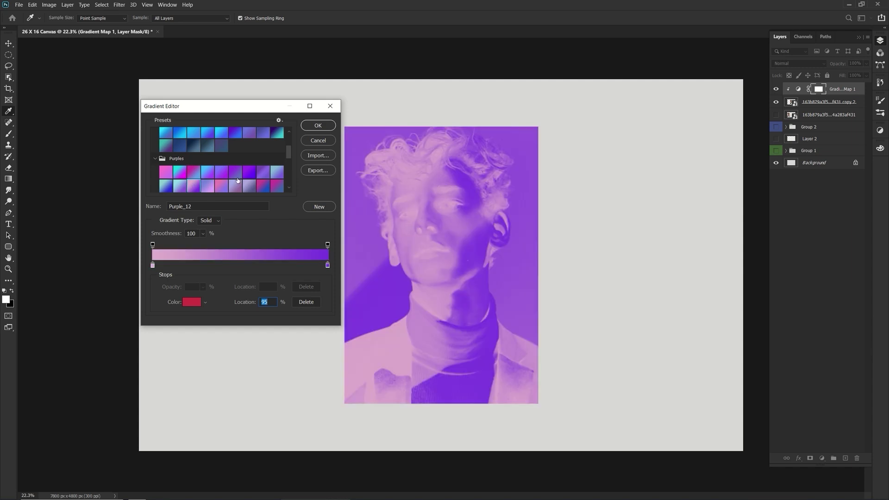
{"action": "left_click", "coordinate": [274, 185]}
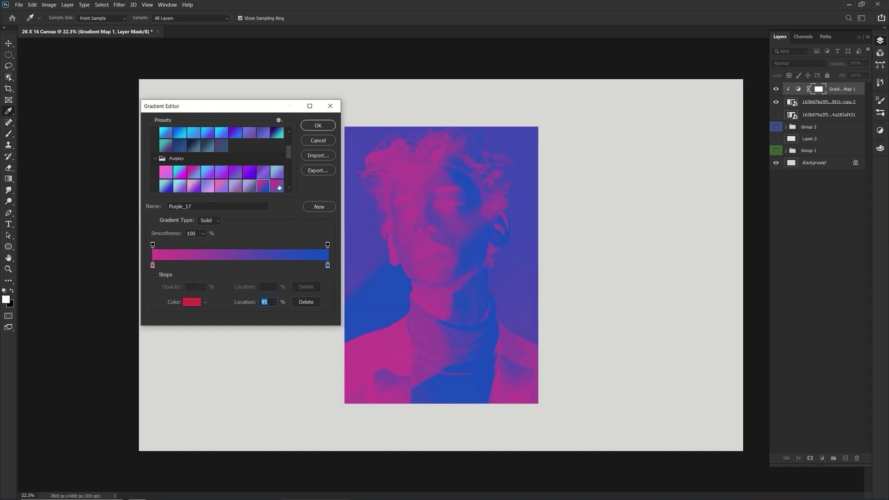
{"action": "left_click", "coordinate": [262, 172]}
{"action": "left_click", "coordinate": [281, 185]}
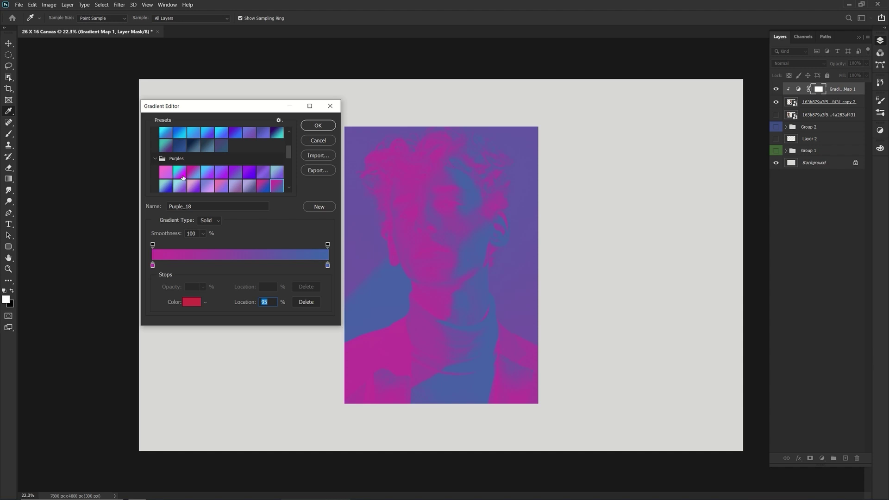
{"action": "left_click", "coordinate": [172, 172]}
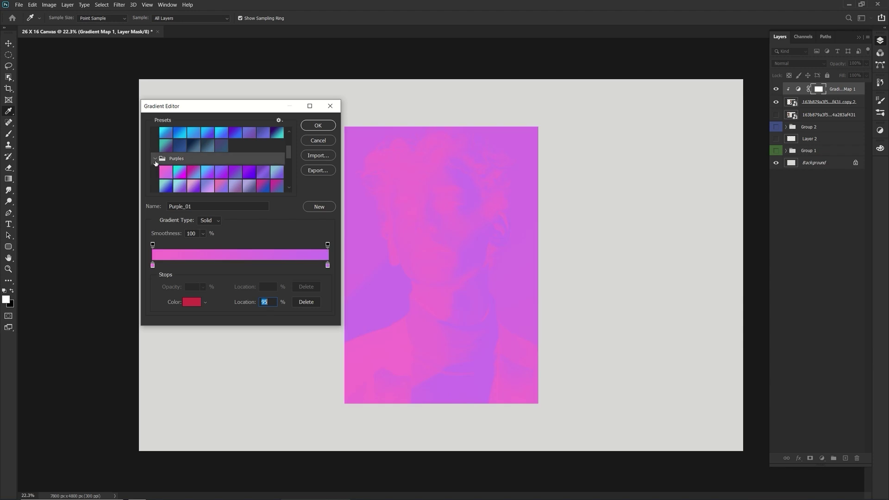
{"action": "left_click", "coordinate": [156, 159]}
Try the Cloud_01 preset and several green presets, ending on Green_16.
{"action": "scroll", "coordinate": [161, 178], "scroll_direction": "down", "scroll_amount": 4}
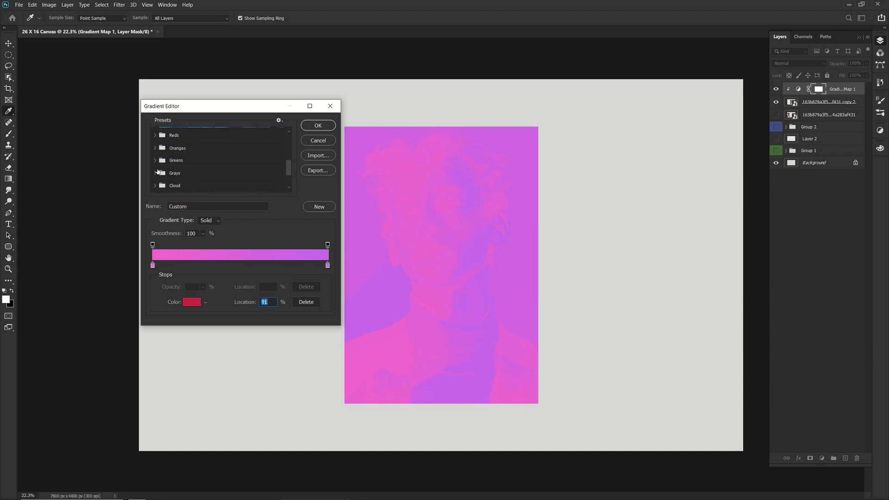
{"action": "left_click", "coordinate": [154, 171]}
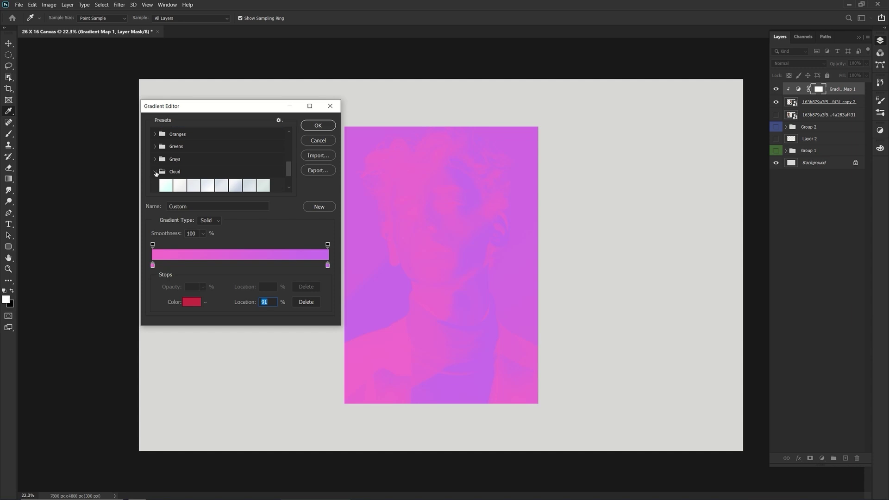
{"action": "left_click", "coordinate": [166, 185]}
{"action": "scroll", "coordinate": [160, 171], "scroll_direction": "up", "scroll_amount": 1}
{"action": "left_click", "coordinate": [155, 154]}
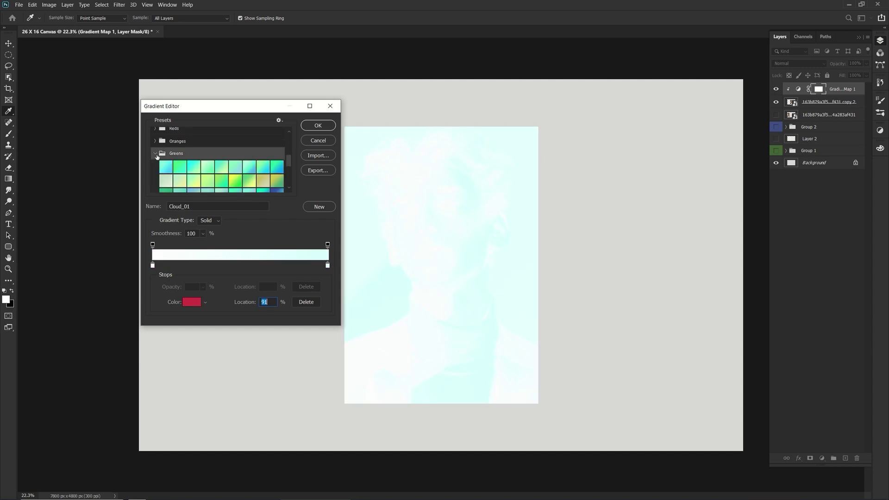
{"action": "left_click", "coordinate": [167, 167]}
{"action": "left_click", "coordinate": [175, 167]}
{"action": "left_click", "coordinate": [252, 182]}
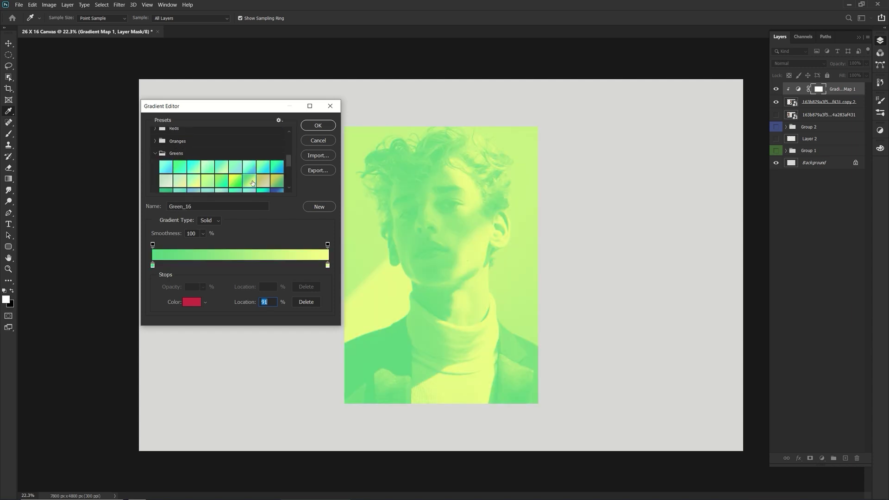
Try the orange presets, including Orange_05, Orange_09 and Orange_01.
{"action": "left_click", "coordinate": [156, 141]}
{"action": "left_click", "coordinate": [193, 156]}
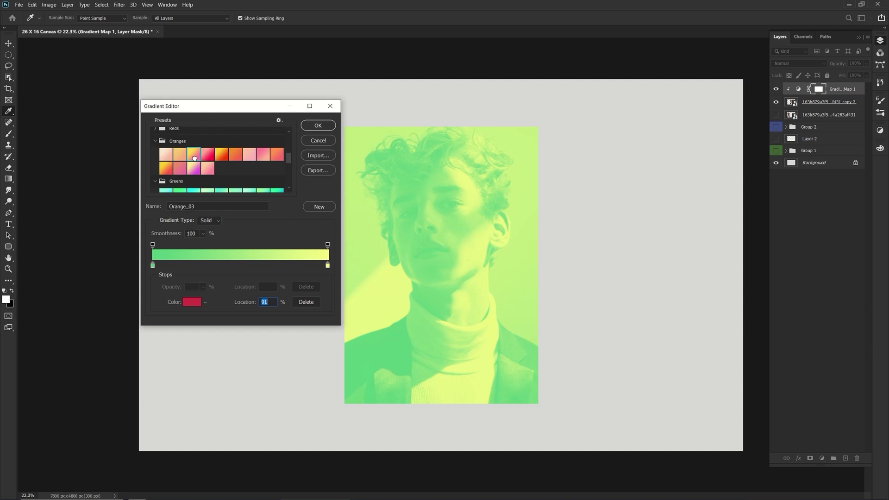
{"action": "left_click", "coordinate": [207, 166]}
{"action": "left_click", "coordinate": [221, 155]}
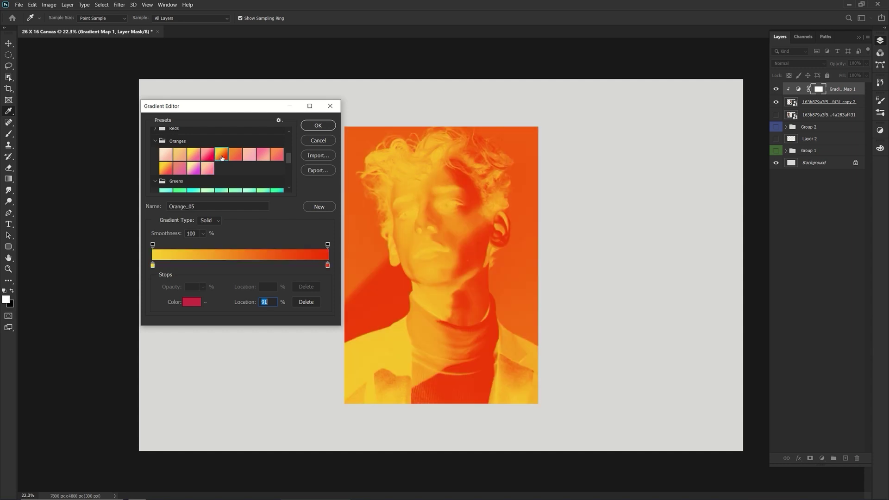
{"action": "left_click", "coordinate": [263, 155]}
{"action": "left_click", "coordinate": [278, 154]}
{"action": "left_click", "coordinate": [166, 154]}
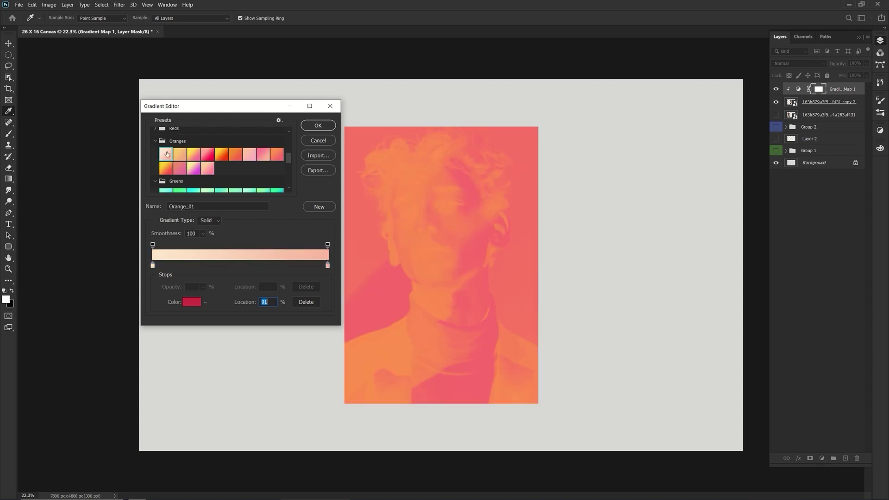
{"action": "left_click", "coordinate": [155, 141]}
{"action": "scroll", "coordinate": [157, 158], "scroll_direction": "up", "scroll_amount": 2}
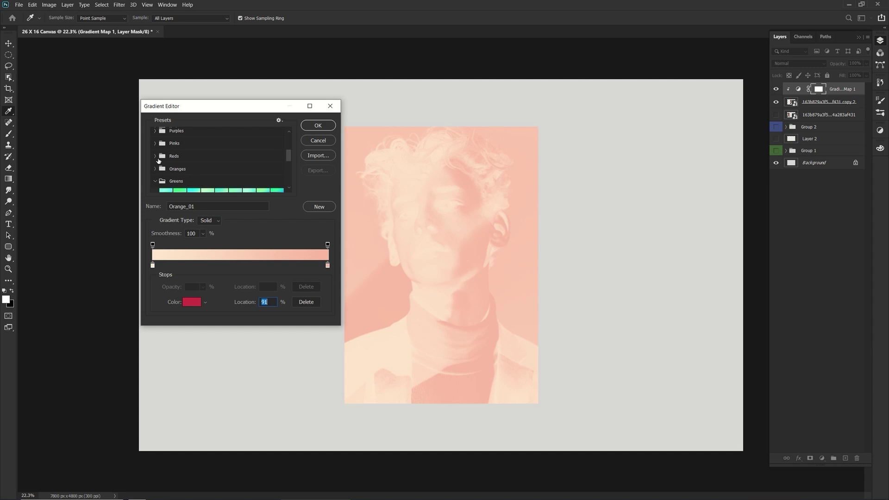
{"action": "left_click", "coordinate": [157, 168]}
Try Pink_01, Pink_11 and Pink_13, then settle on the pale-blue-to-magenta Pink_17.
{"action": "left_click", "coordinate": [156, 143]}
{"action": "left_click", "coordinate": [165, 157]}
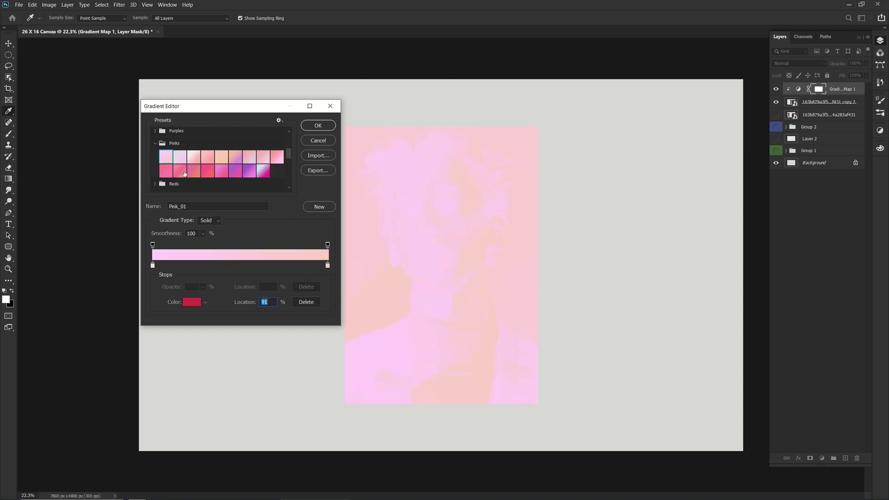
{"action": "left_click", "coordinate": [184, 173]}
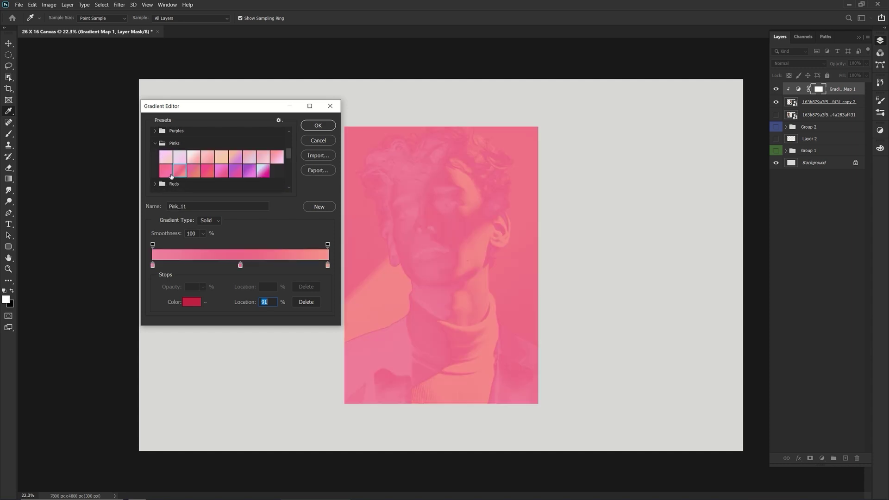
{"action": "left_click", "coordinate": [208, 171]}
{"action": "left_click", "coordinate": [261, 169]}
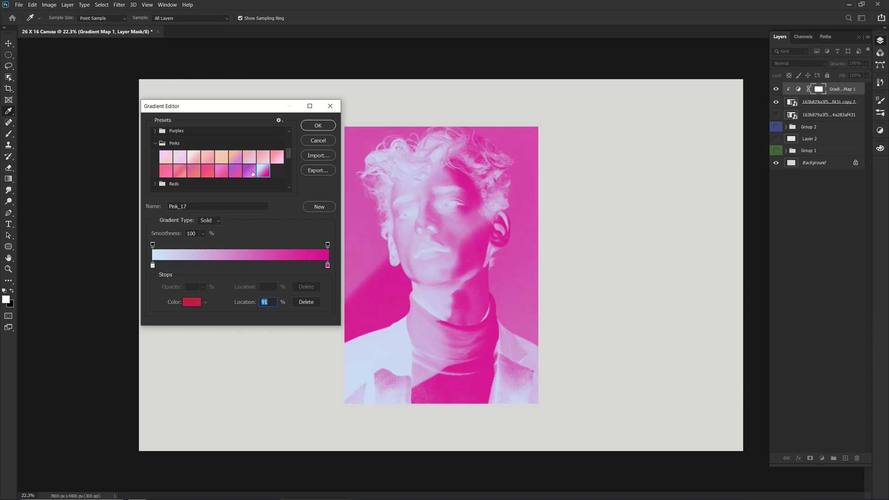
Push the pale blue stop to 100%, confirm the gradient, close Properties and move the Gradient Map layer.
{"action": "mouse_move", "coordinate": [152, 265]}
{"action": "left_mouse_down"}
{"action": "mouse_move", "coordinate": [273, 265]}
{"action": "mouse_move", "coordinate": [153, 266]}
{"action": "left_mouse_up"}
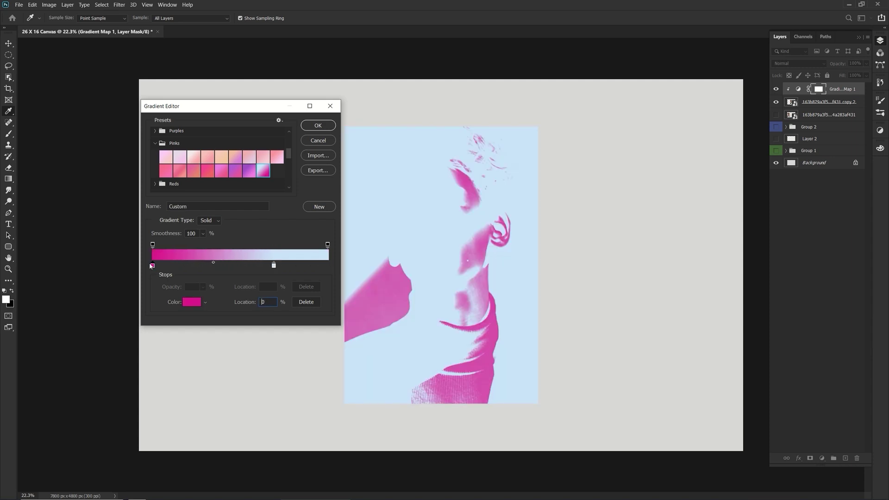
{"action": "left_click_drag", "start_coordinate": [274, 265], "coordinate": [328, 265]}
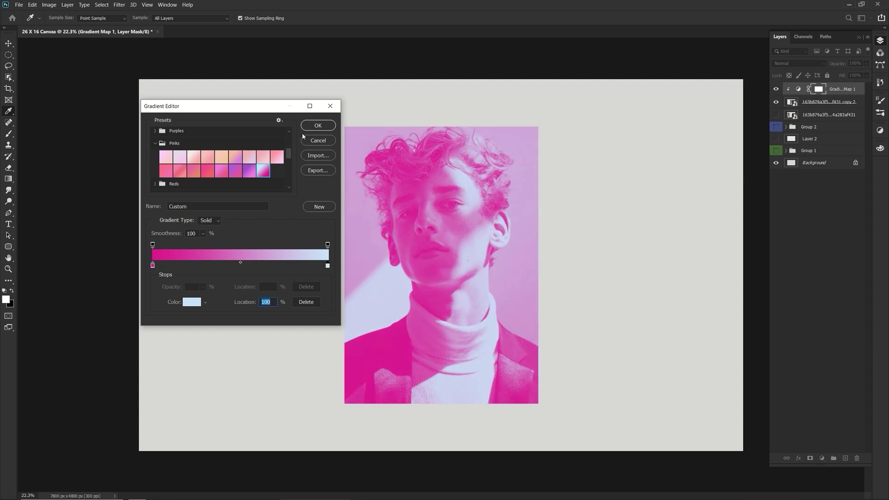
{"action": "left_click", "coordinate": [317, 126]}
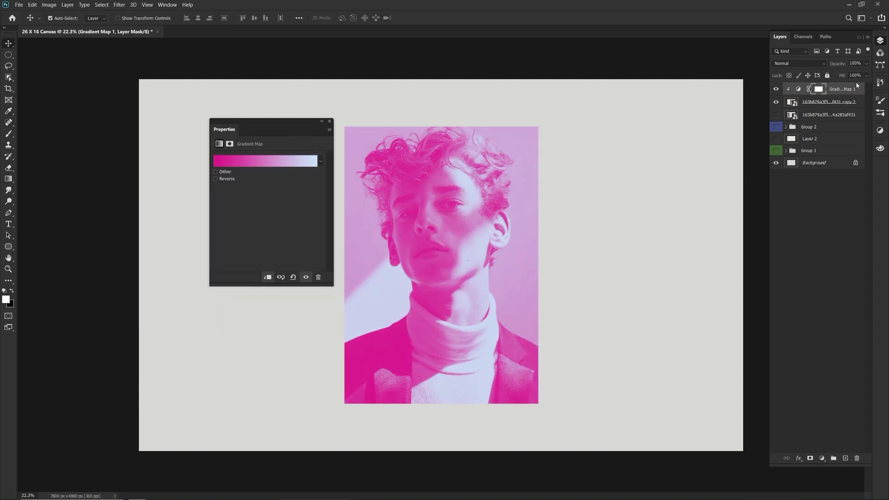
{"action": "left_click", "coordinate": [329, 120]}
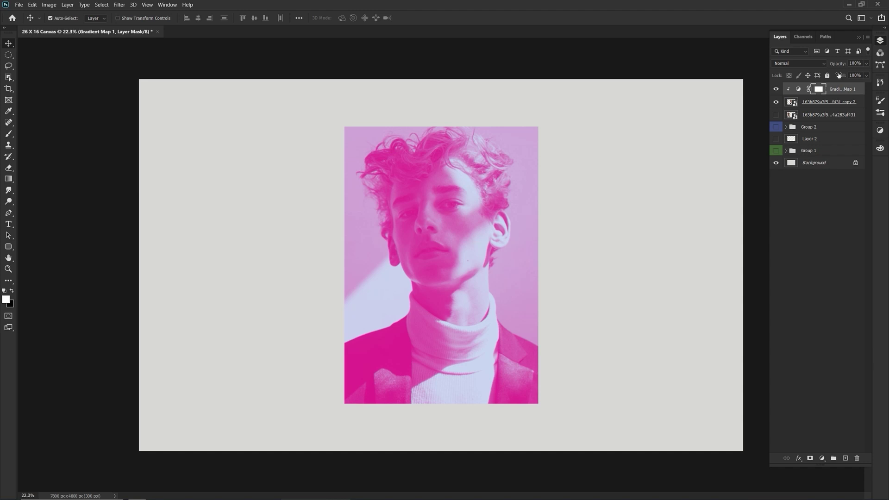
{"action": "left_click_drag", "start_coordinate": [845, 89], "coordinate": [852, 455]}
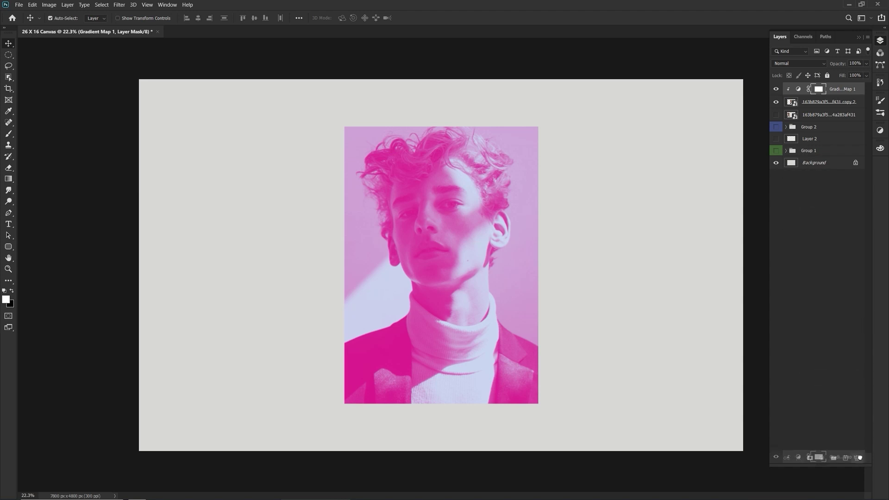